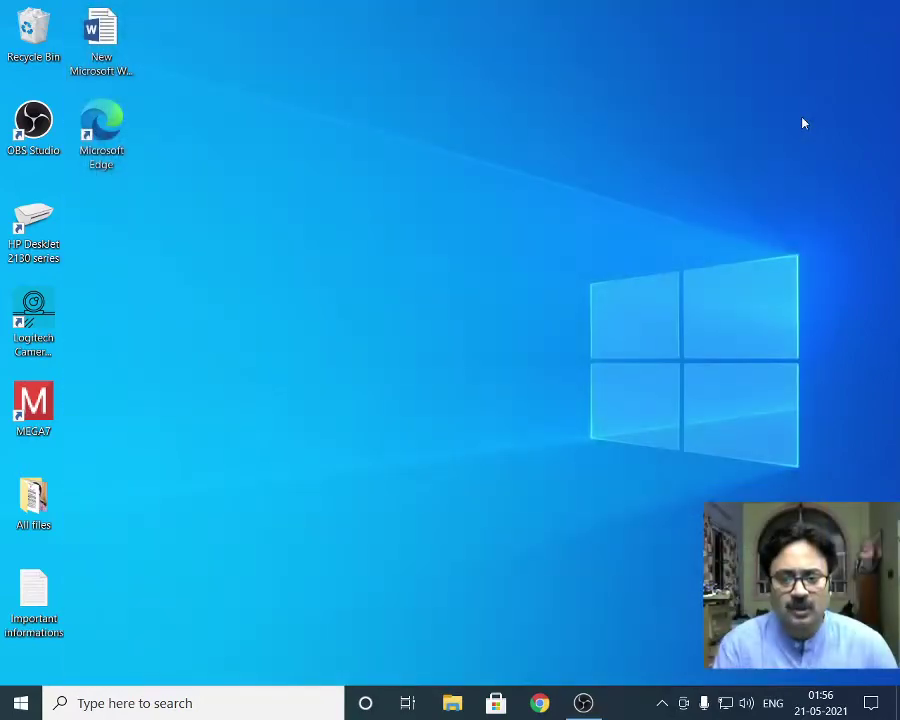
In Chrome, search Google for 'MEGA', pick the 'mega software' suggestion, and open megasoftware.net.
{"action": "left_click", "coordinate": [538, 703]}
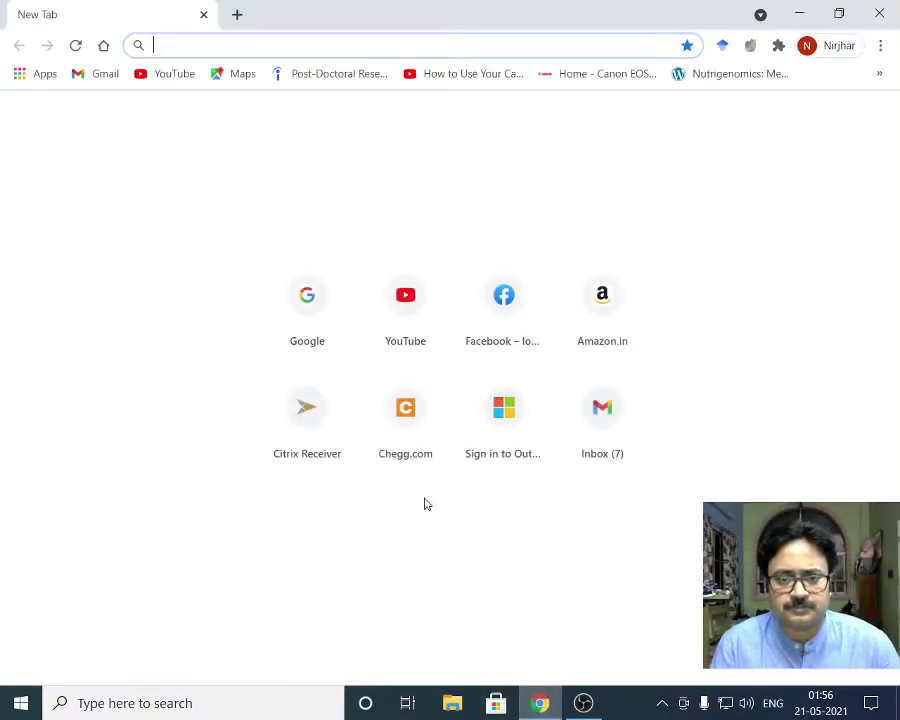
{"action": "left_click", "coordinate": [306, 298]}
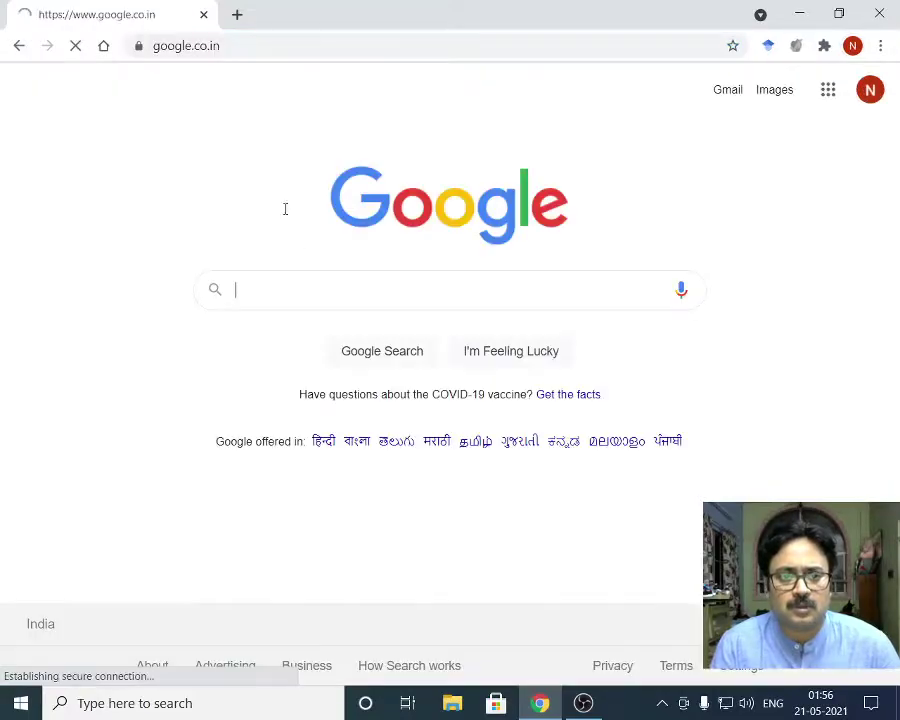
{"action": "left_click", "coordinate": [275, 285]}
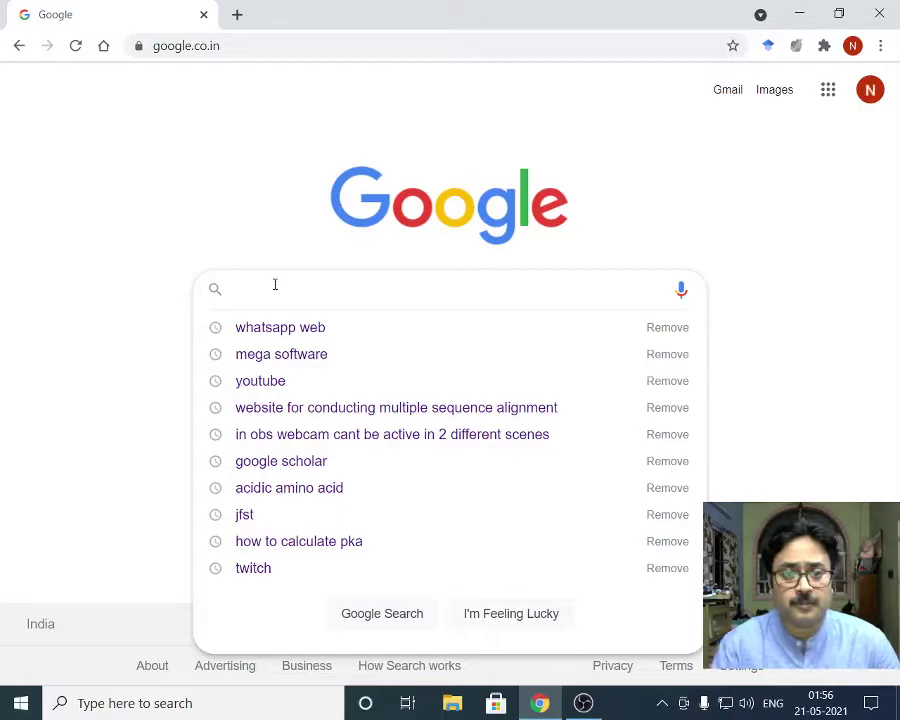
{"action": "type", "text": "MEGA"}
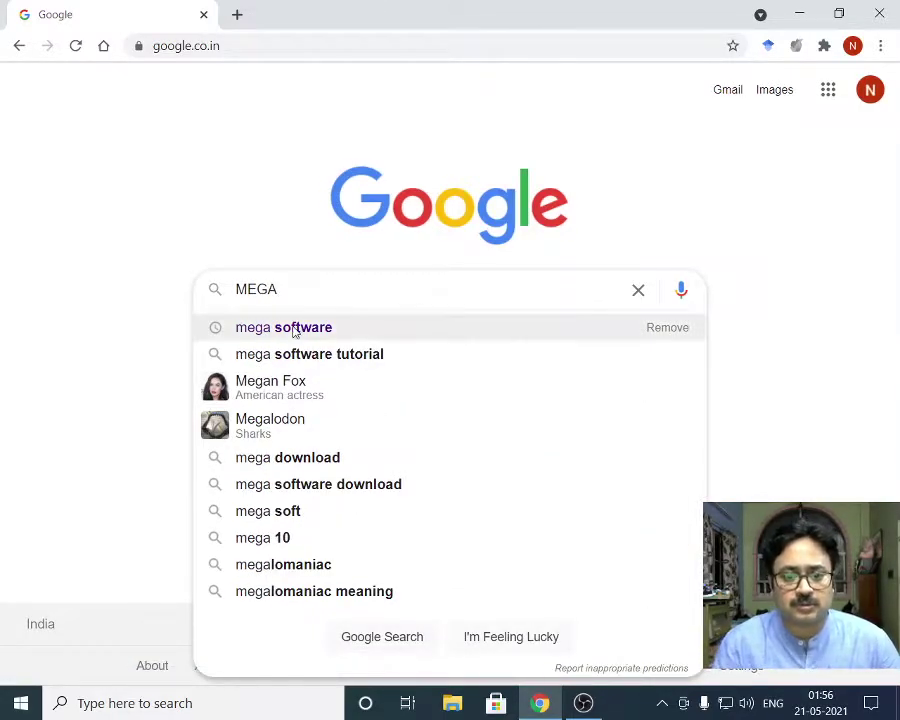
{"action": "left_click", "coordinate": [298, 329]}
{"action": "left_click", "coordinate": [218, 256]}
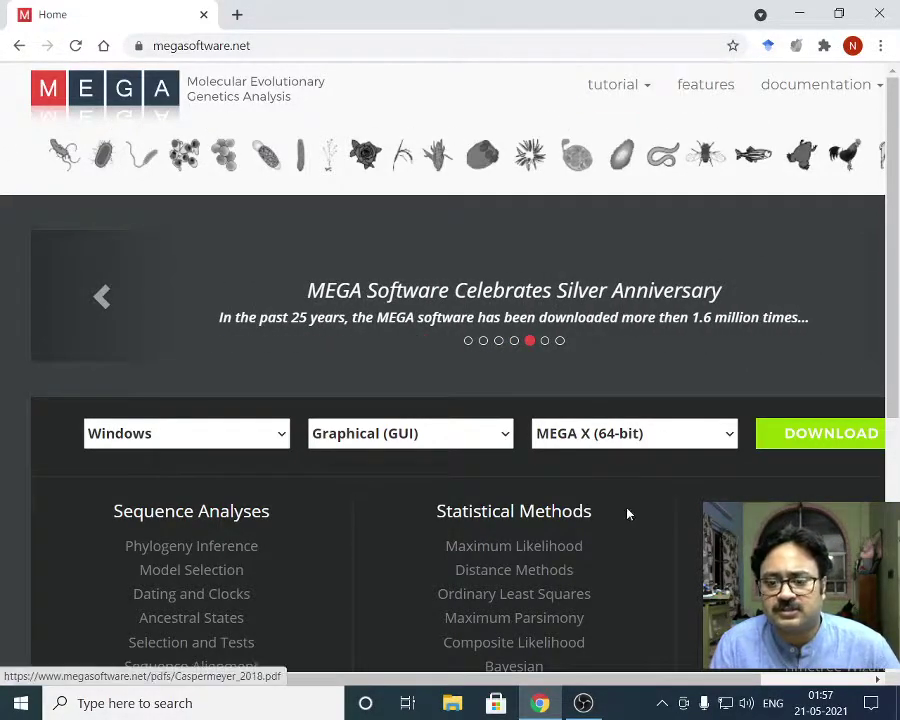
{"action": "left_click_drag", "start_coordinate": [470, 680], "coordinate": [542, 680]}
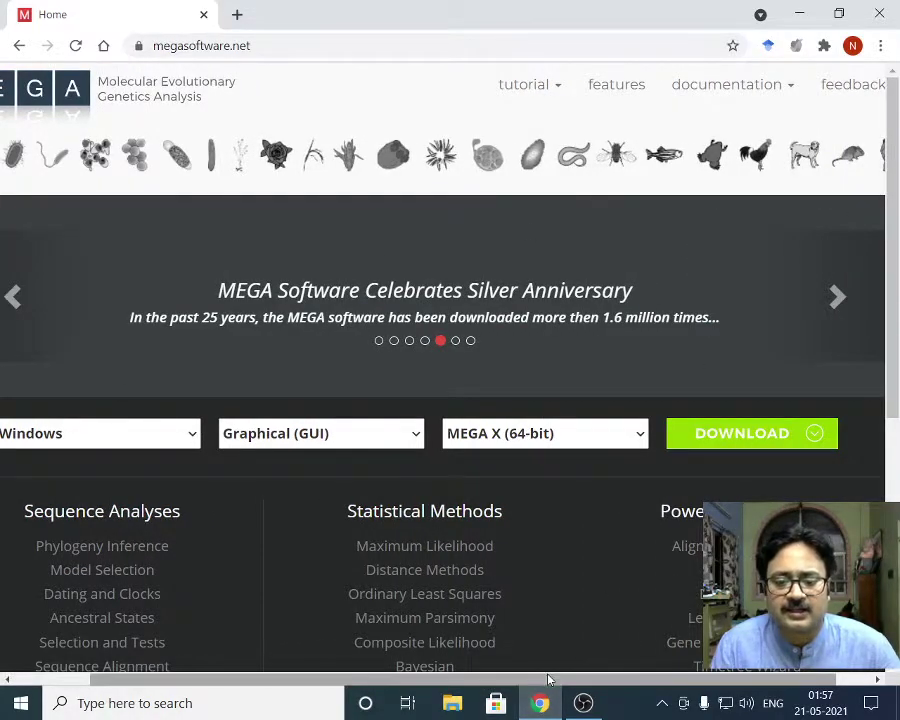
{"action": "left_click_drag", "start_coordinate": [548, 680], "coordinate": [488, 684]}
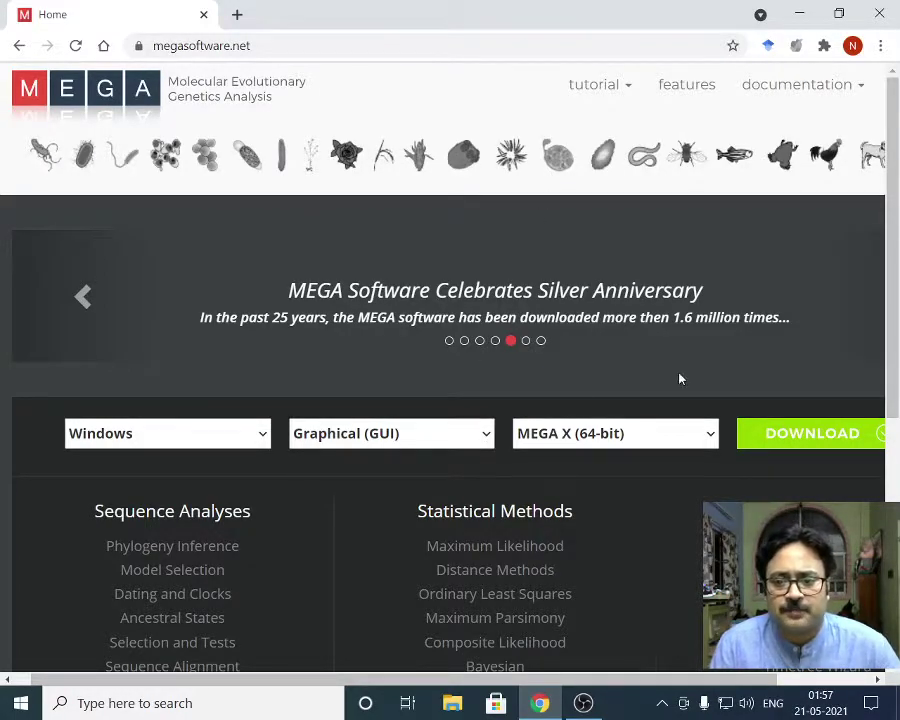
{"action": "scroll", "coordinate": [229, 448], "scroll_direction": "down", "scroll_amount": 2}
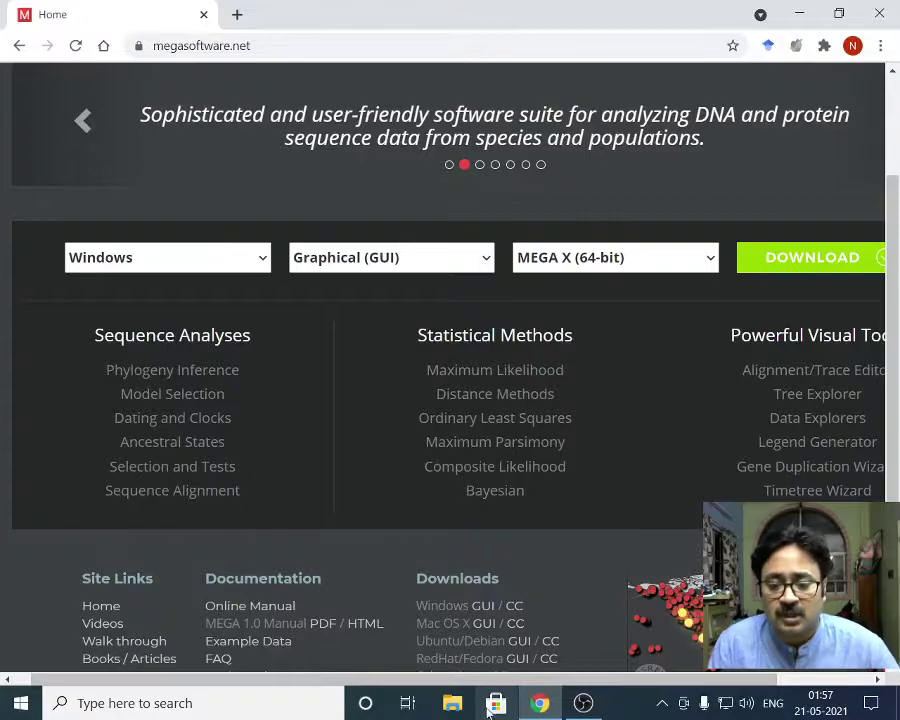
{"action": "left_click_drag", "start_coordinate": [493, 682], "coordinate": [527, 680]}
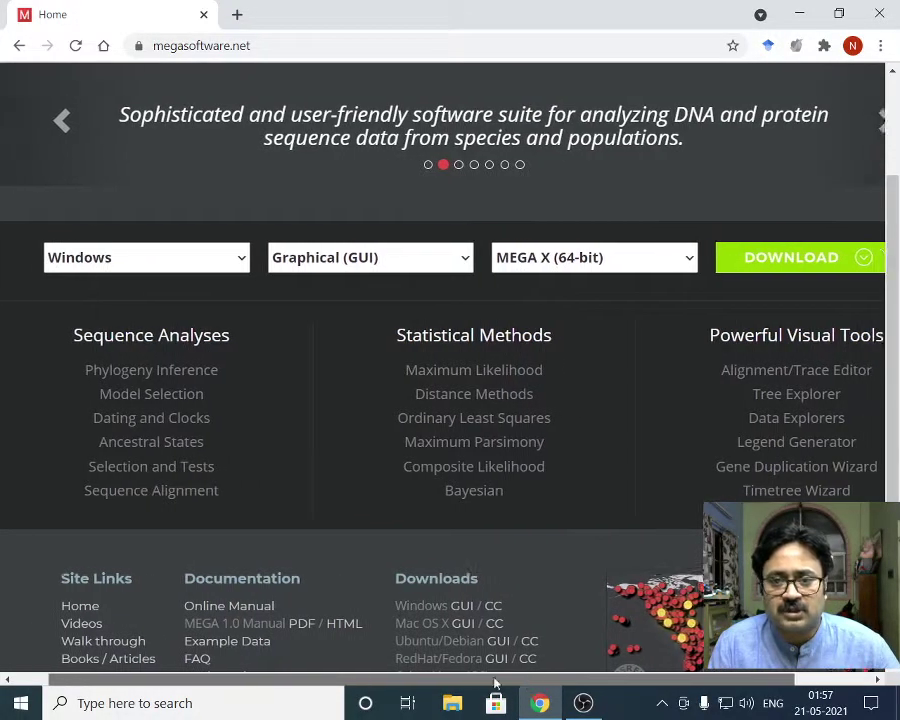
{"action": "left_click_drag", "start_coordinate": [495, 683], "coordinate": [472, 683]}
{"action": "left_click", "coordinate": [263, 260]}
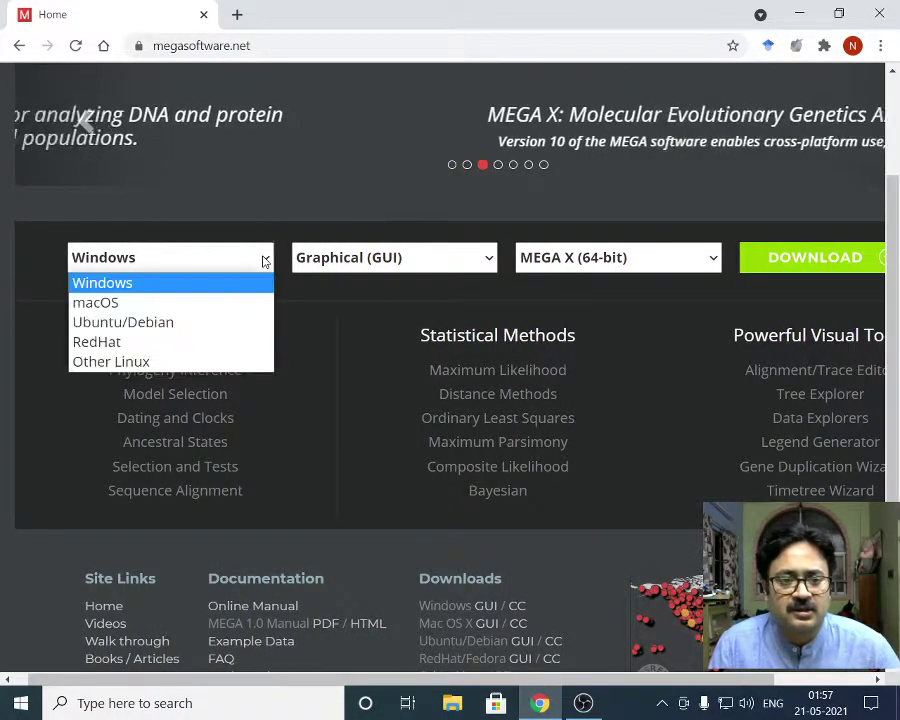
{"action": "left_click", "coordinate": [265, 261]}
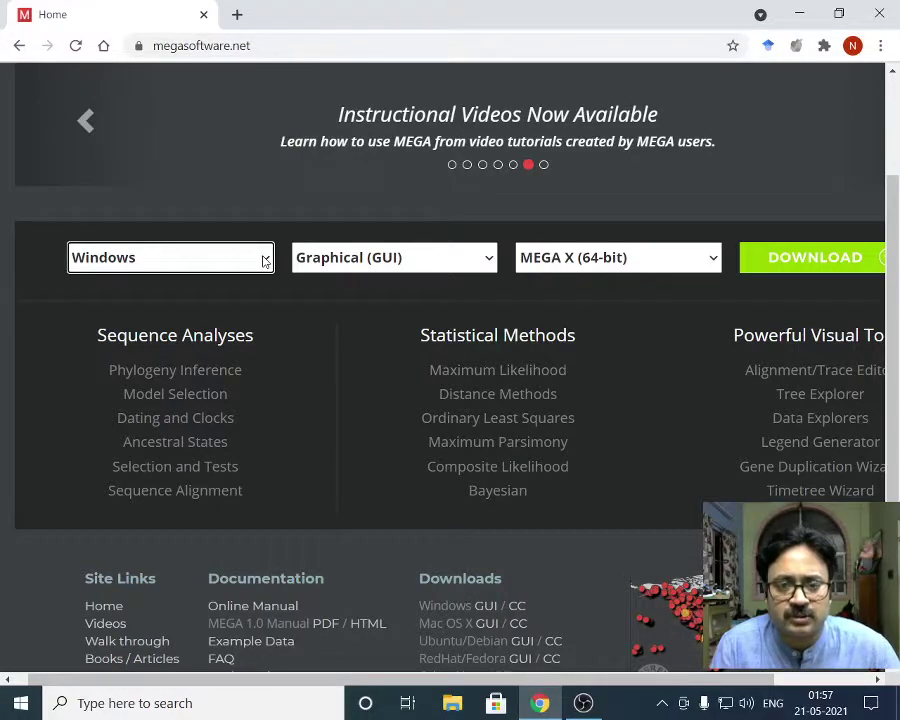
{"action": "left_click", "coordinate": [265, 260]}
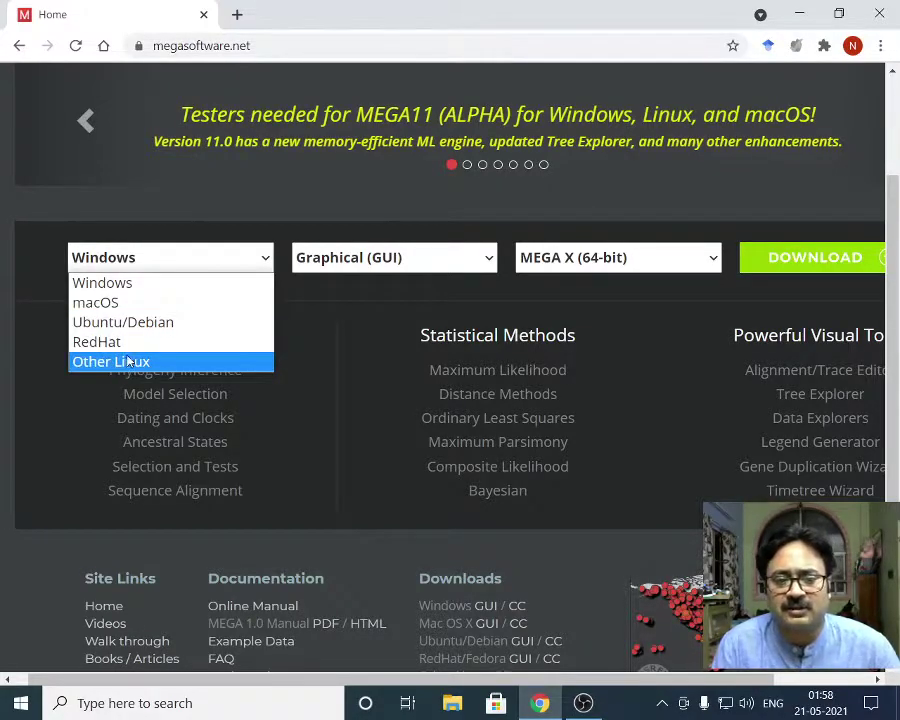
{"action": "left_click", "coordinate": [327, 314]}
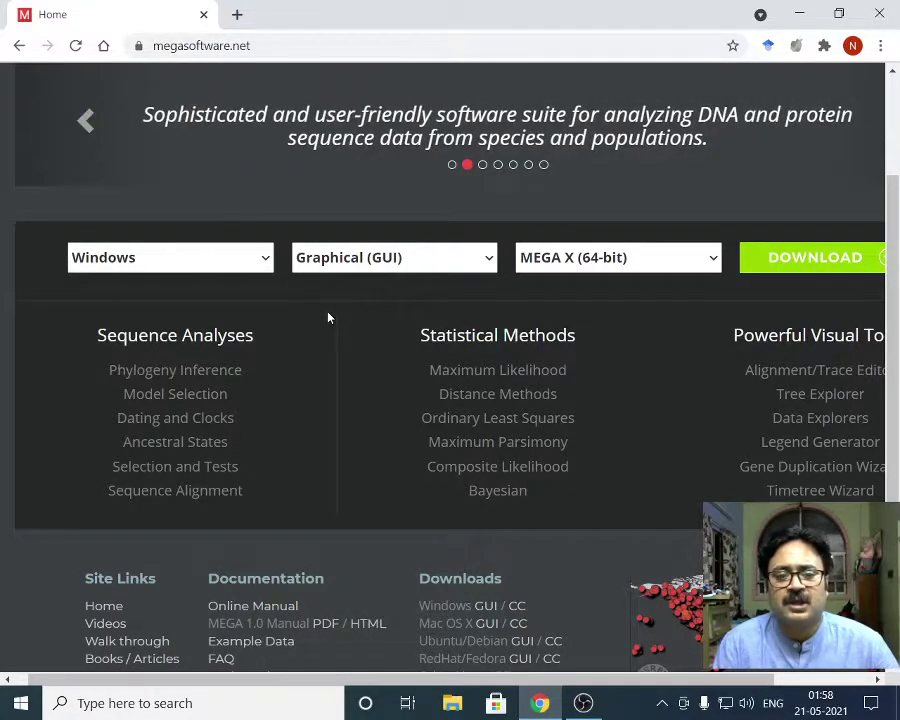
{"action": "left_click", "coordinate": [442, 262]}
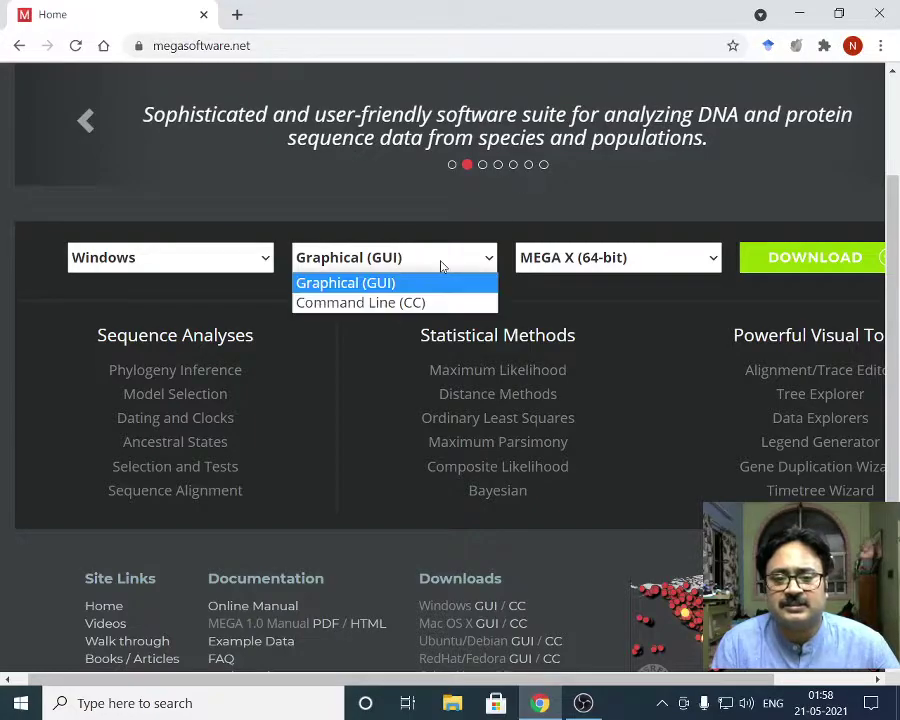
{"action": "left_click", "coordinate": [362, 285]}
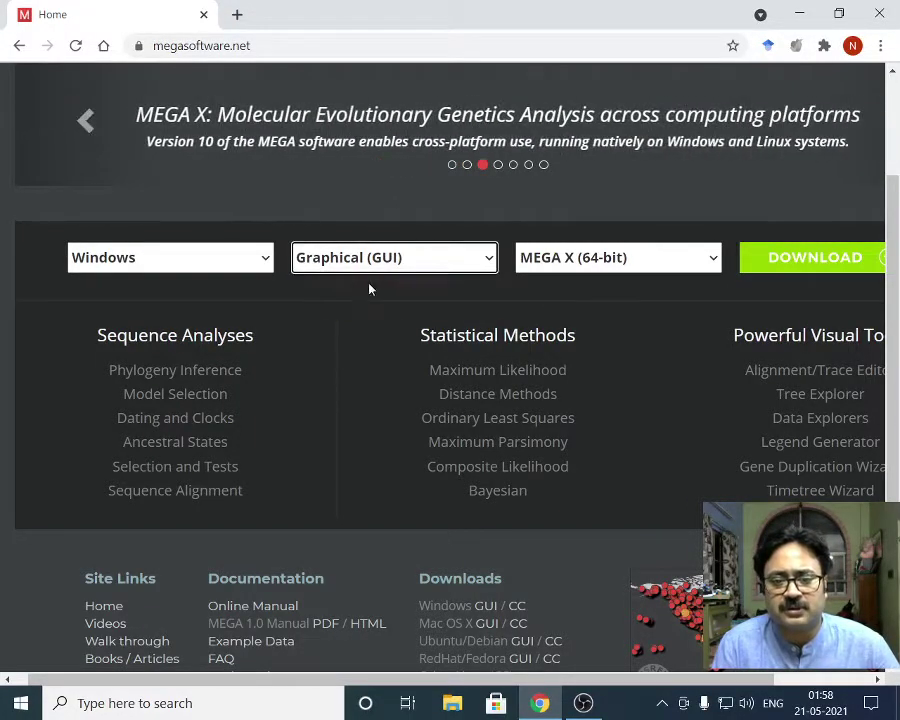
{"action": "left_click", "coordinate": [622, 260]}
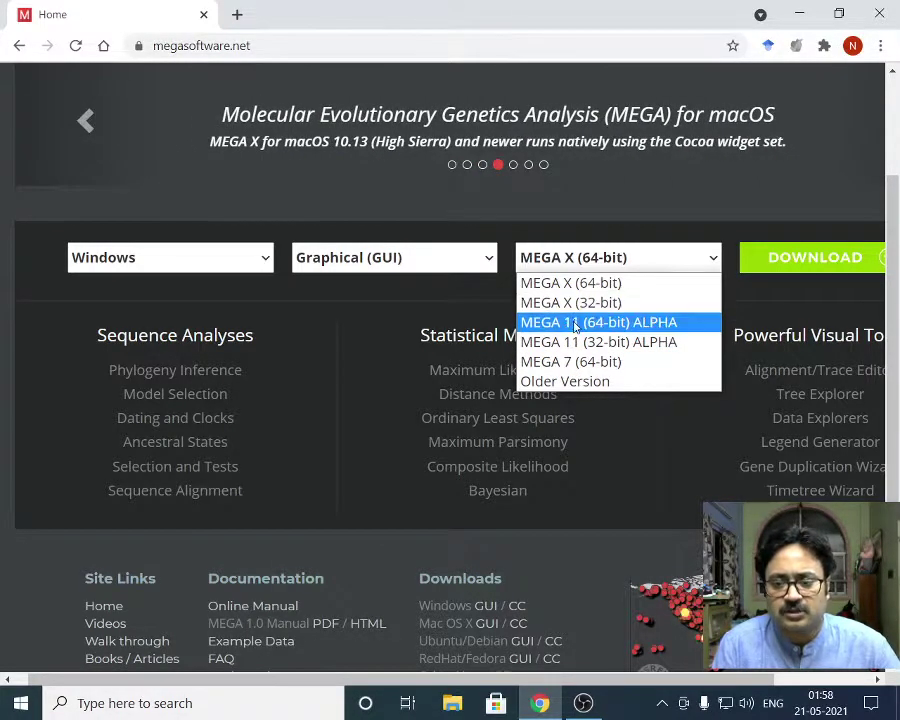
{"action": "left_click", "coordinate": [567, 287]}
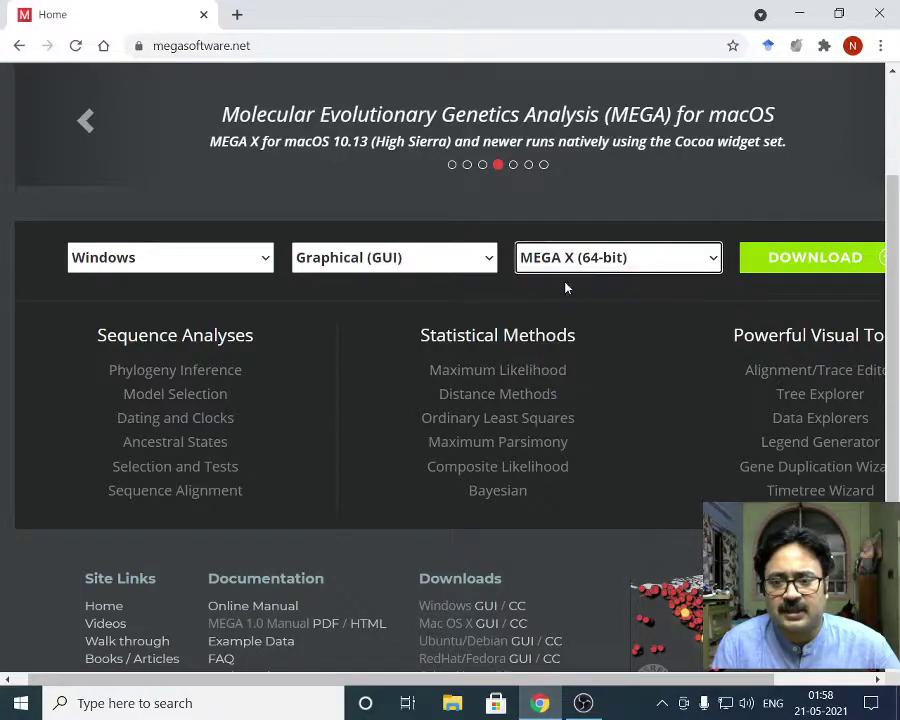
Request the MEGA X (64-bit) Windows download and accept the End User Agreement.
{"action": "left_click", "coordinate": [830, 259]}
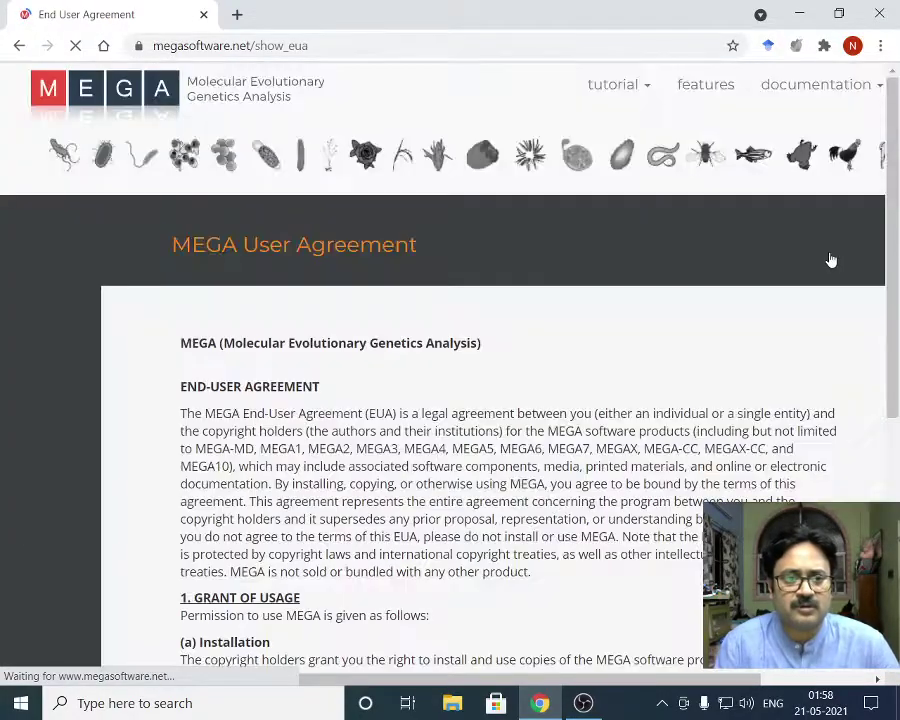
{"action": "scroll", "coordinate": [454, 352], "scroll_direction": "down", "scroll_amount": 15}
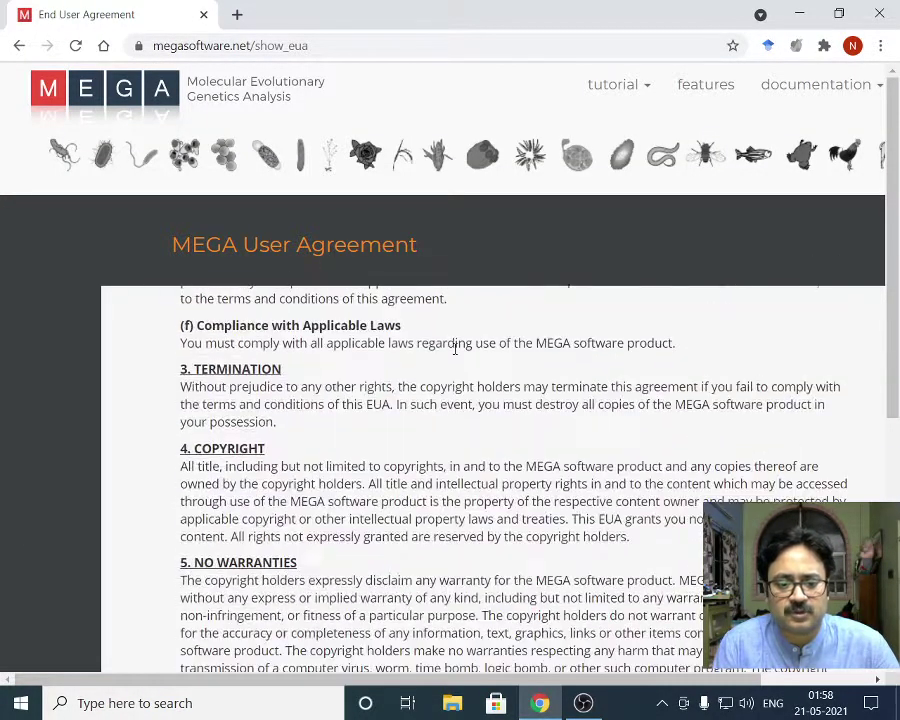
{"action": "scroll", "coordinate": [452, 430], "scroll_direction": "down", "scroll_amount": 4}
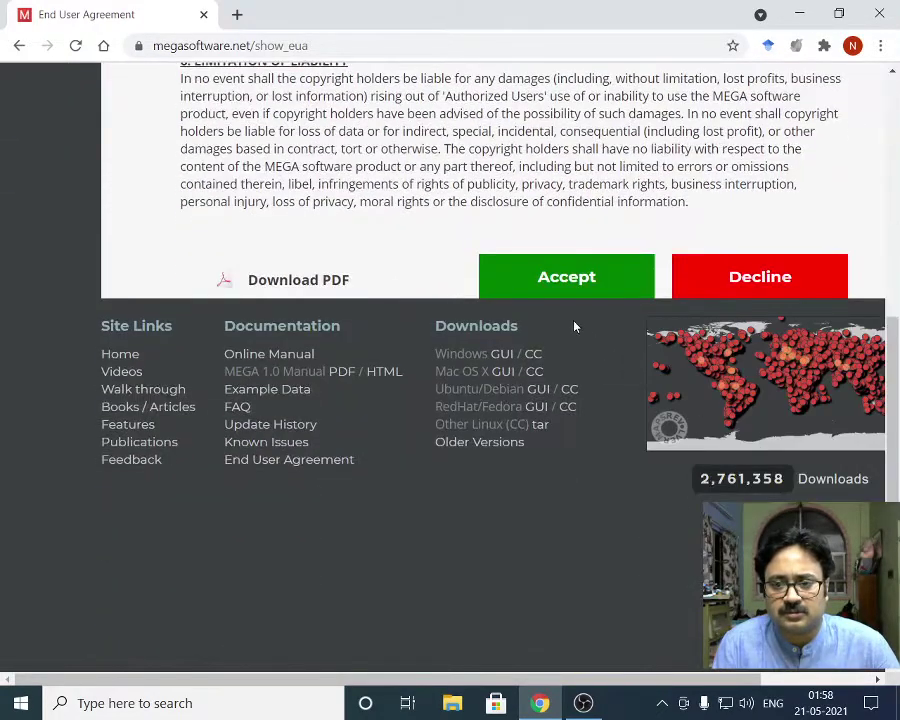
{"action": "left_click", "coordinate": [549, 281]}
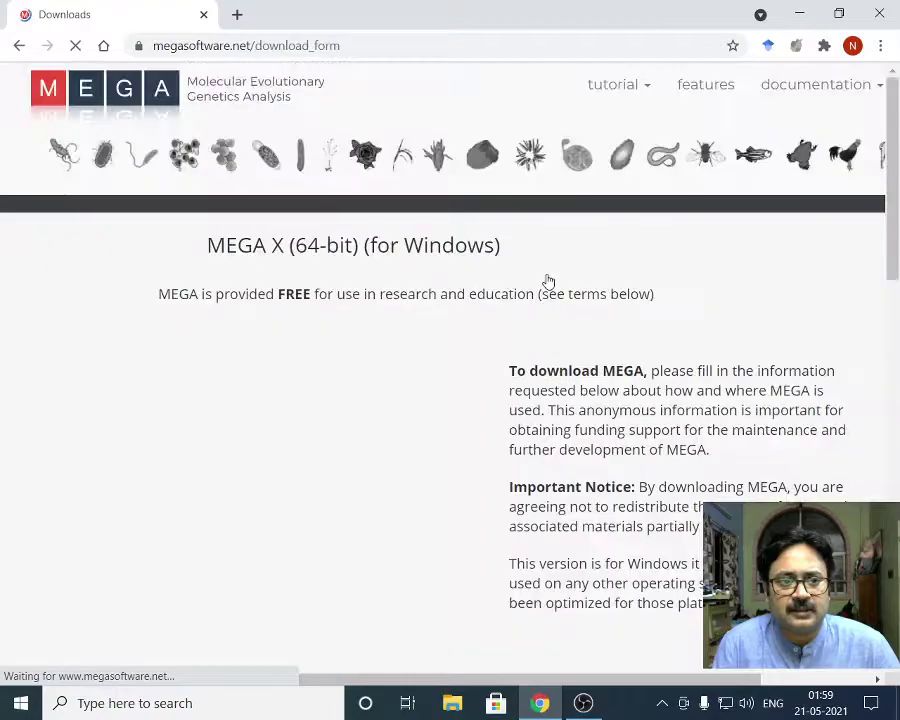
Submit the download form as Professor at 'Academic', University/College, downloading MEGA_X_10.2.5_win64_setup.exe.
{"action": "scroll", "coordinate": [467, 408], "scroll_direction": "down", "scroll_amount": 3}
{"action": "scroll", "coordinate": [465, 409], "scroll_direction": "up", "scroll_amount": 2}
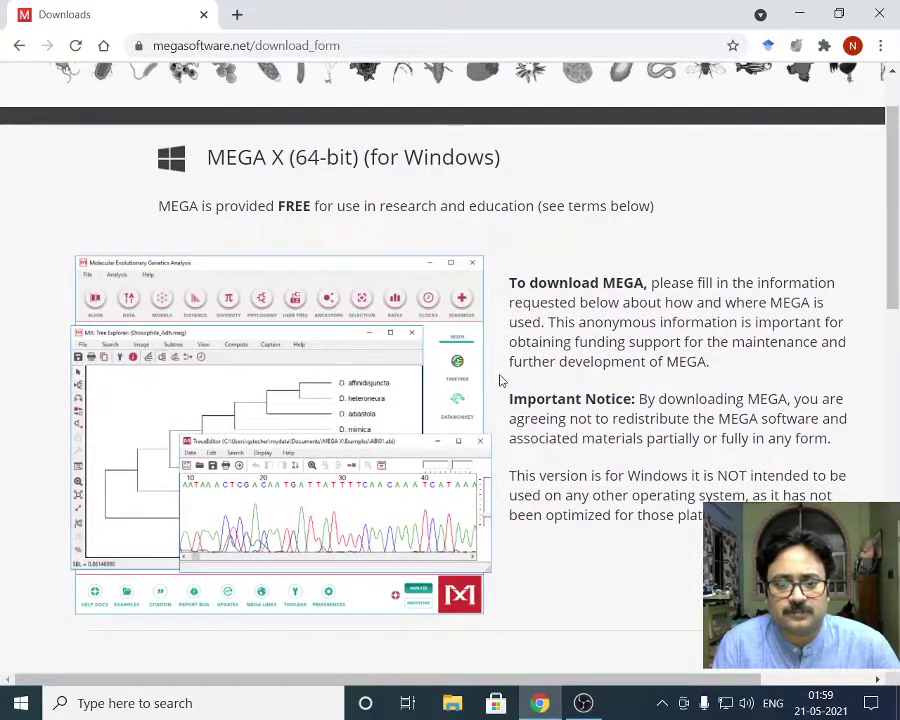
{"action": "scroll", "coordinate": [497, 388], "scroll_direction": "down", "scroll_amount": 3}
{"action": "scroll", "coordinate": [496, 395], "scroll_direction": "down", "scroll_amount": 1}
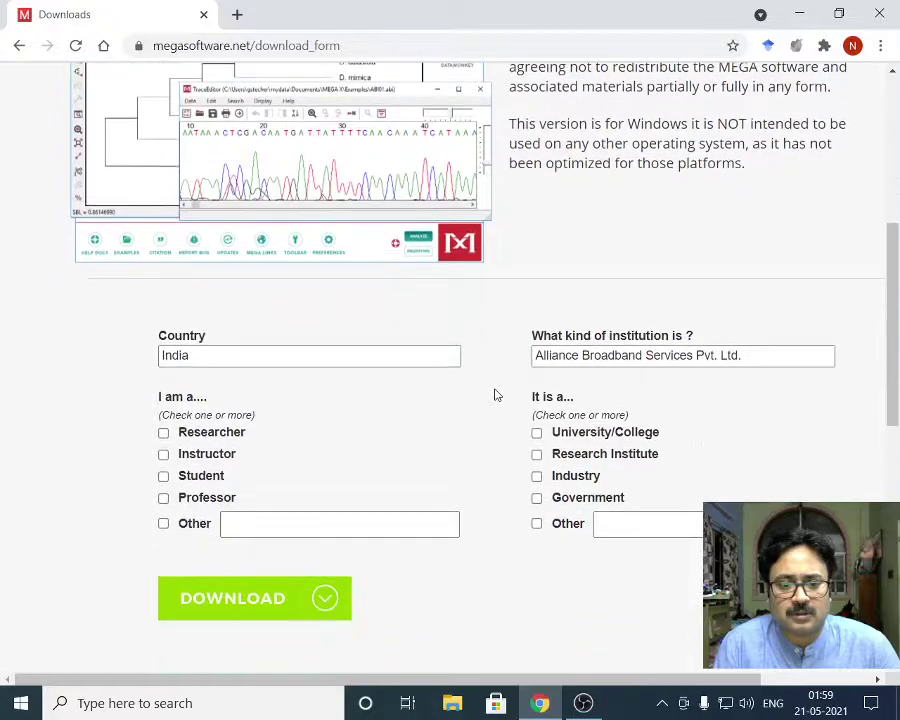
{"action": "left_click", "coordinate": [164, 498]}
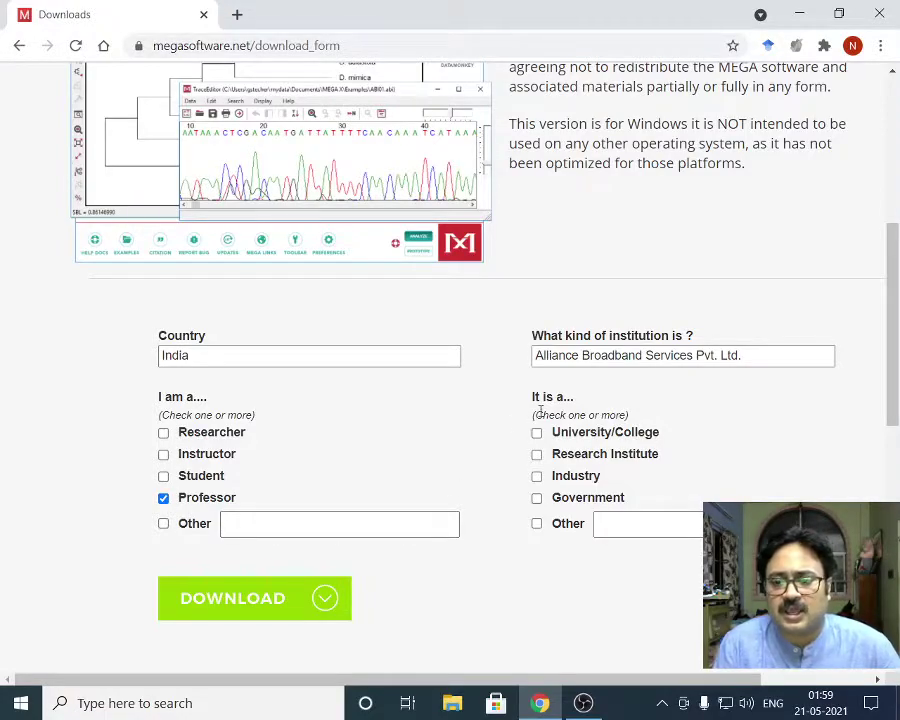
{"action": "left_click_drag", "start_coordinate": [777, 353], "coordinate": [427, 352]}
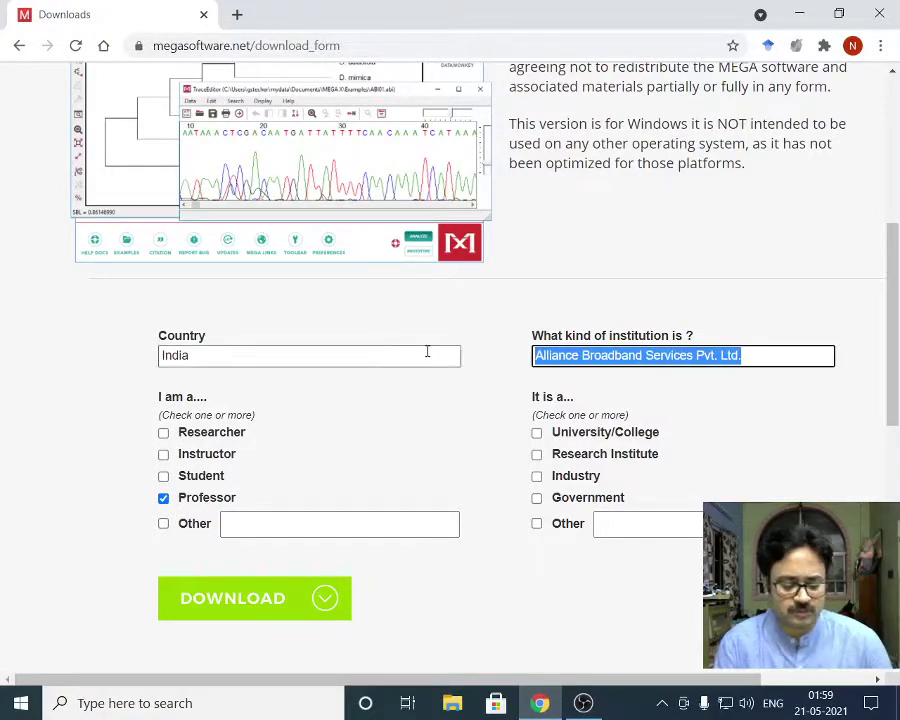
{"action": "type", "text": "Academic"}
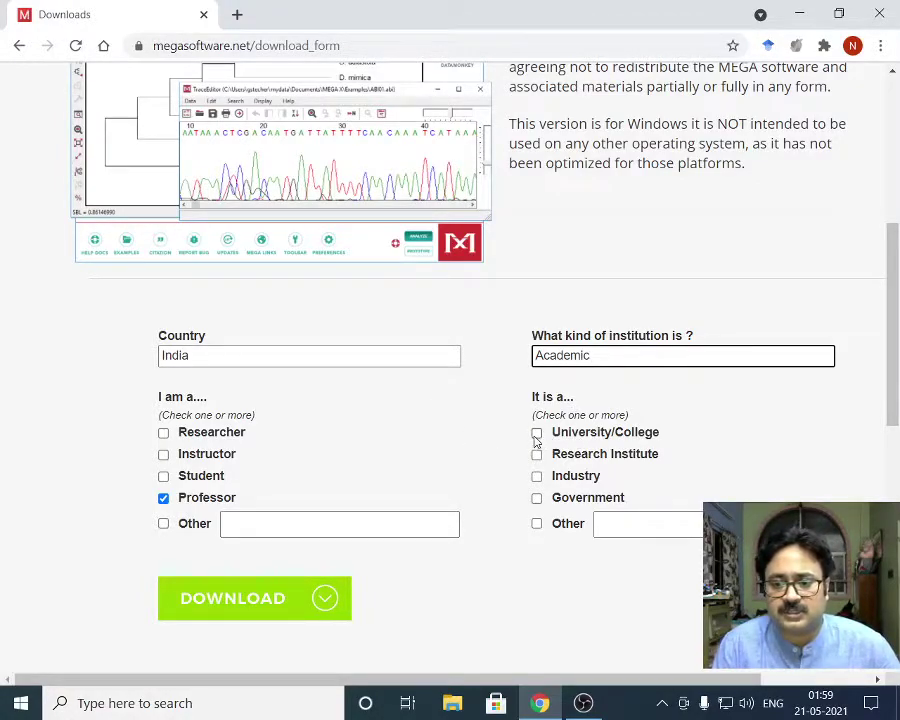
{"action": "left_click", "coordinate": [536, 434]}
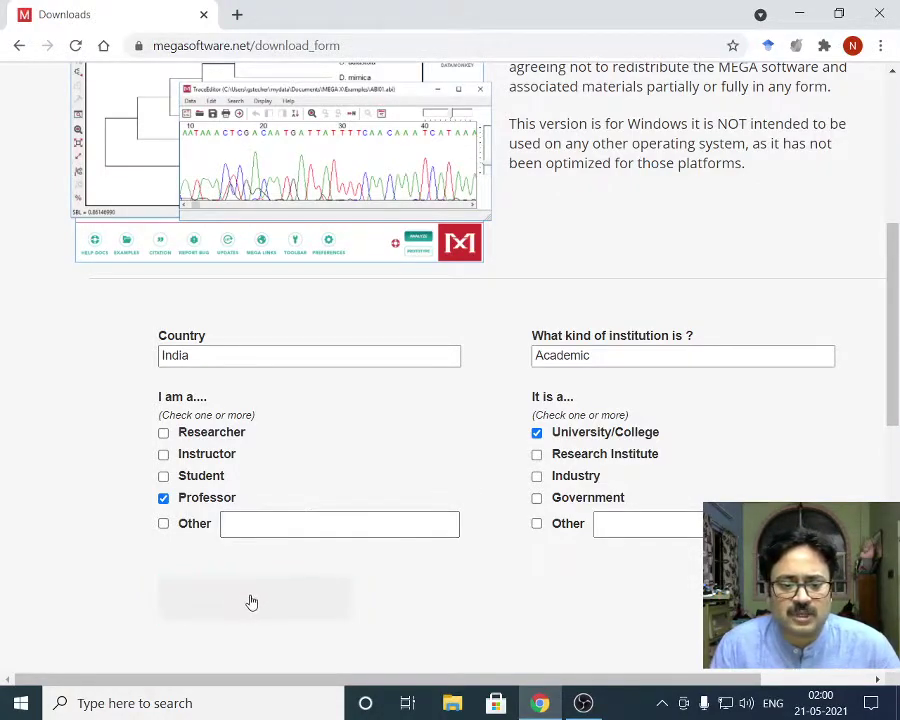
{"action": "left_click", "coordinate": [311, 600]}
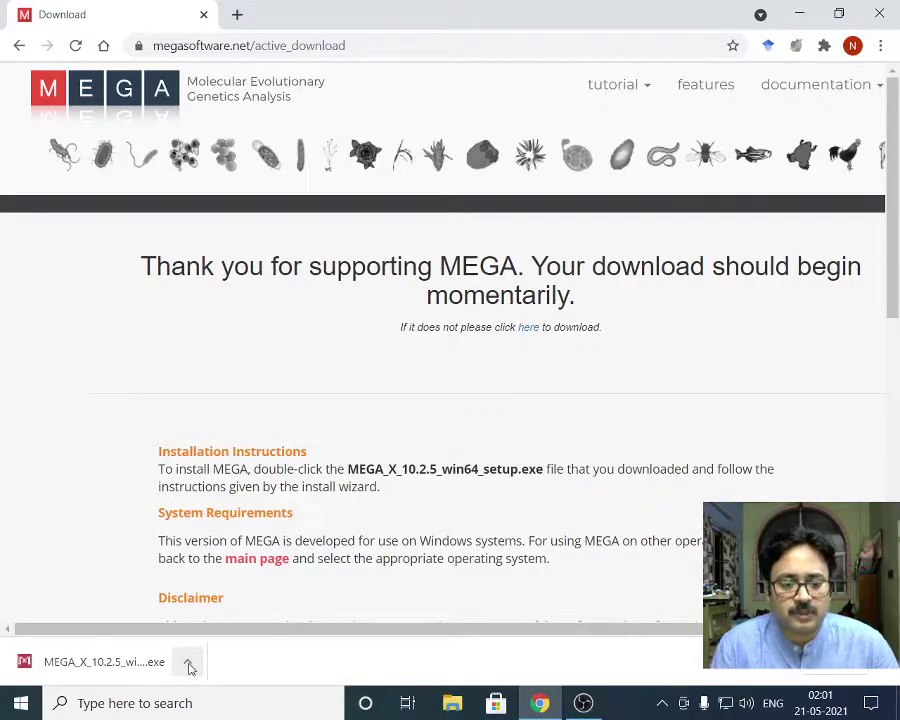
Run MEGA_X_10.2.5_win64_setup.exe from the Downloads folder, allowing it past the unverified publisher warning.
{"action": "left_click", "coordinate": [189, 663]}
{"action": "left_click", "coordinate": [237, 601]}
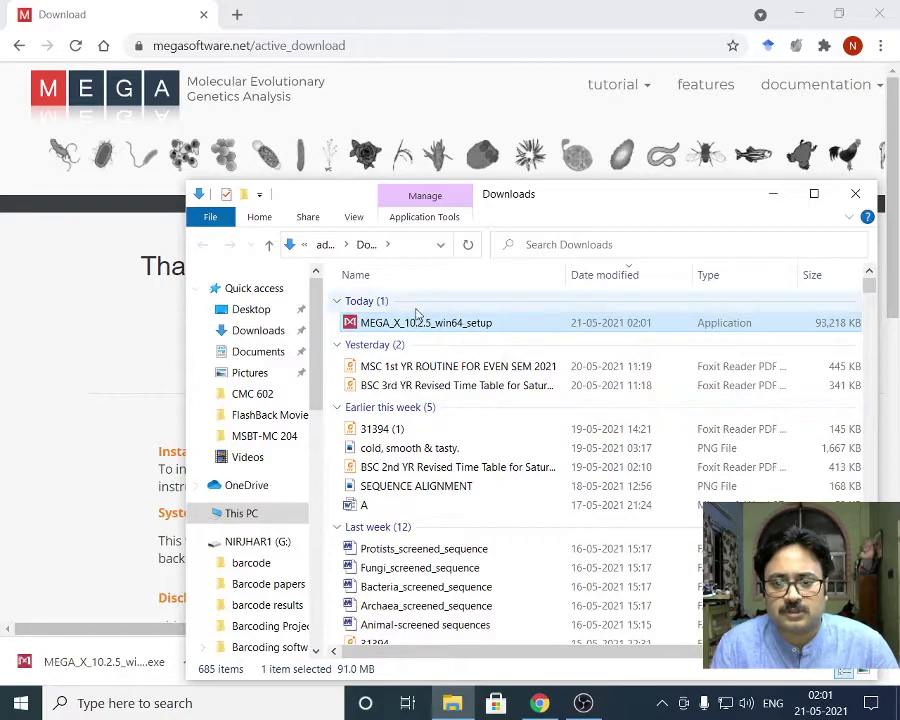
{"action": "double_click", "coordinate": [417, 330]}
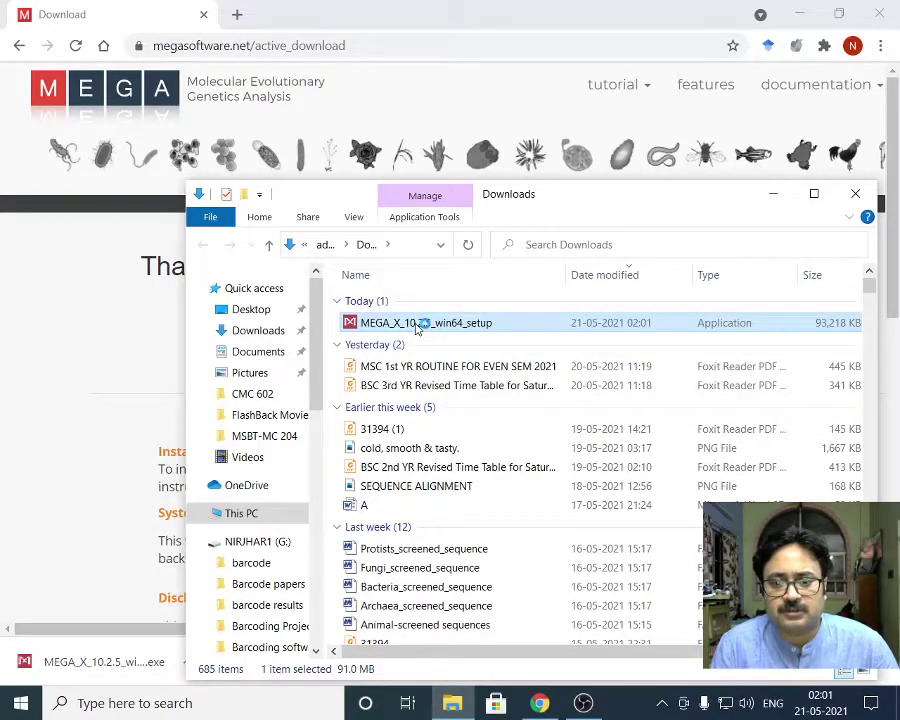
{"action": "left_click", "coordinate": [773, 193]}
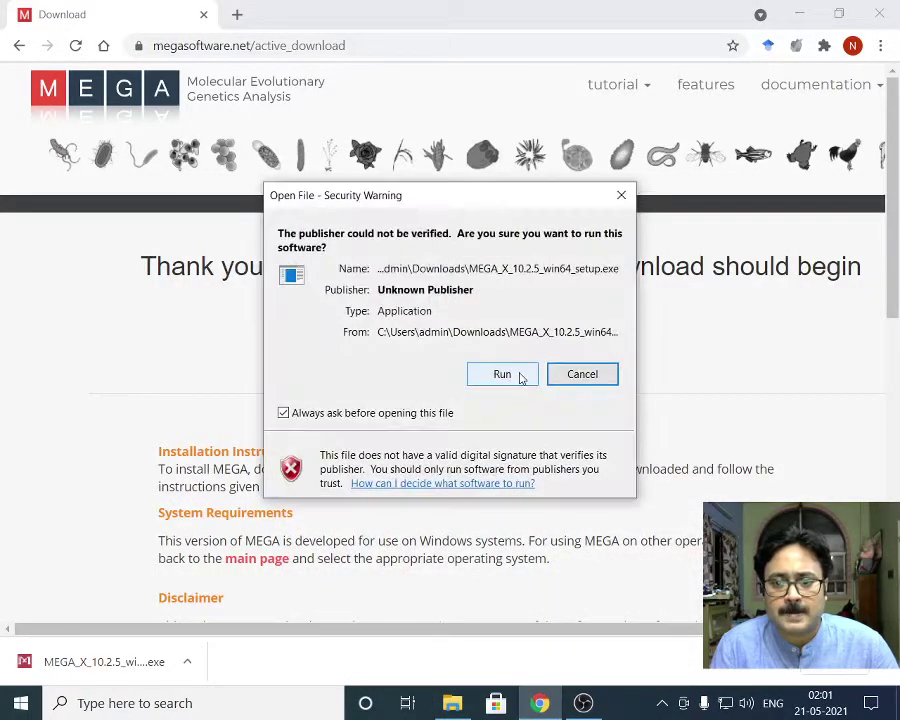
{"action": "left_click", "coordinate": [502, 374]}
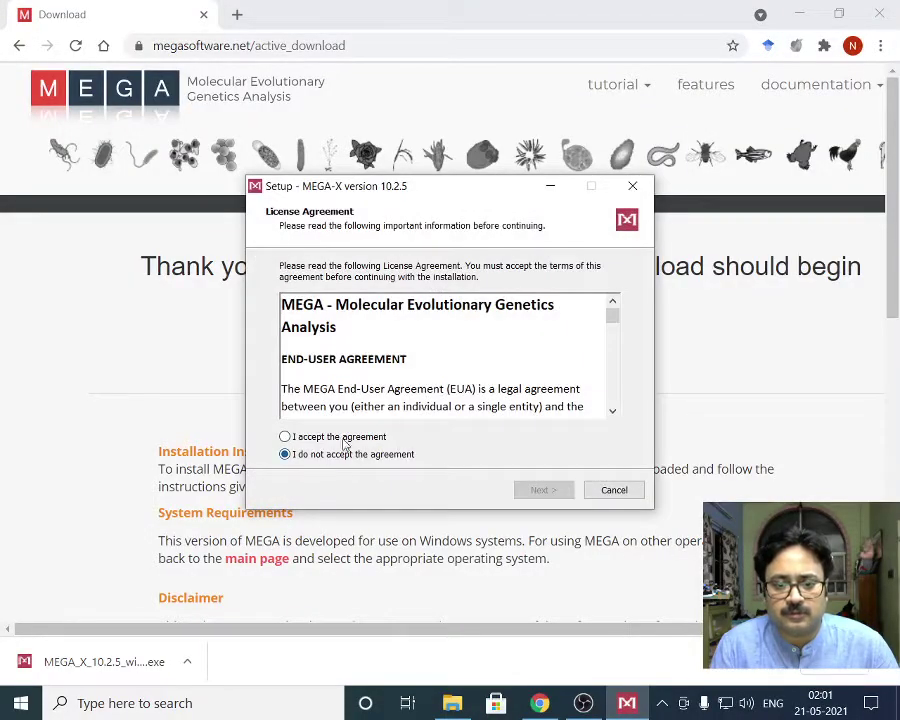
Accept the licence and keep the default C:\Program Files\MEGA-X folder, Start Menu folder and shortcuts.
{"action": "left_click", "coordinate": [540, 489]}
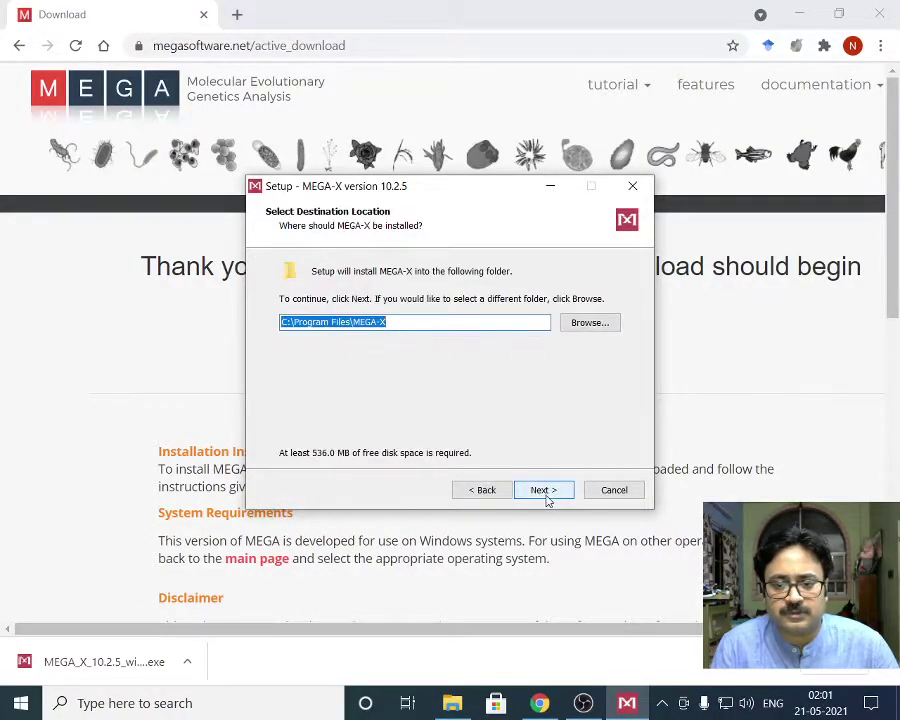
{"action": "left_click", "coordinate": [545, 490]}
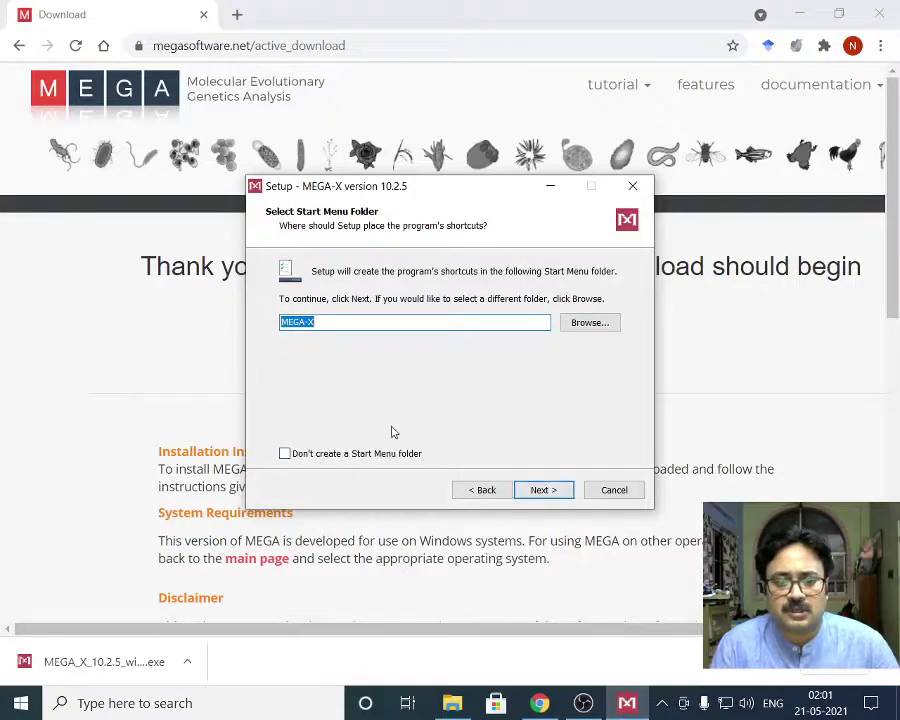
{"action": "left_click", "coordinate": [550, 490]}
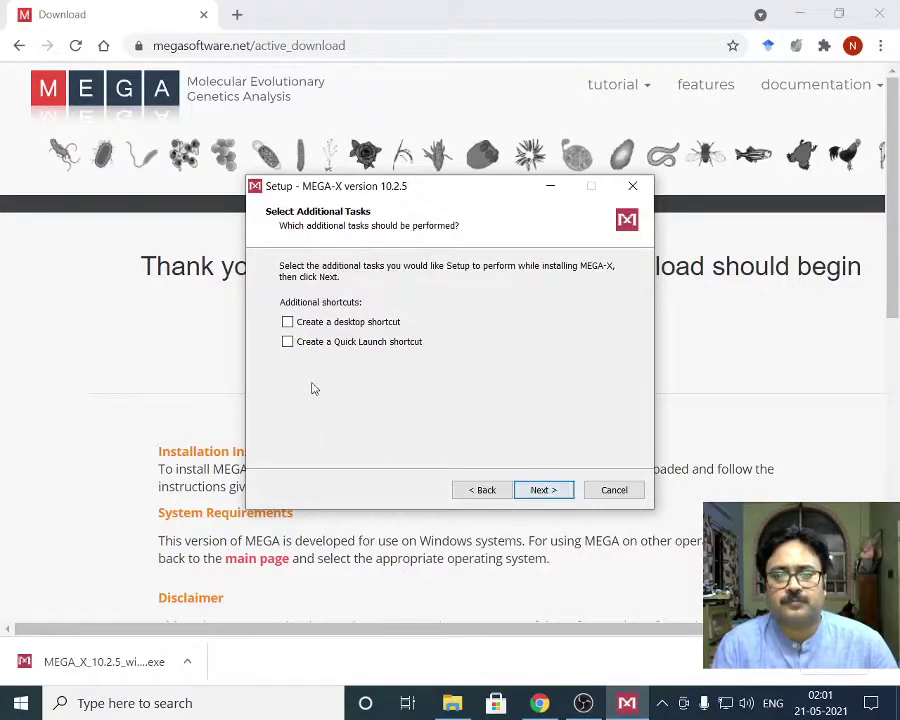
{"action": "left_click", "coordinate": [545, 490]}
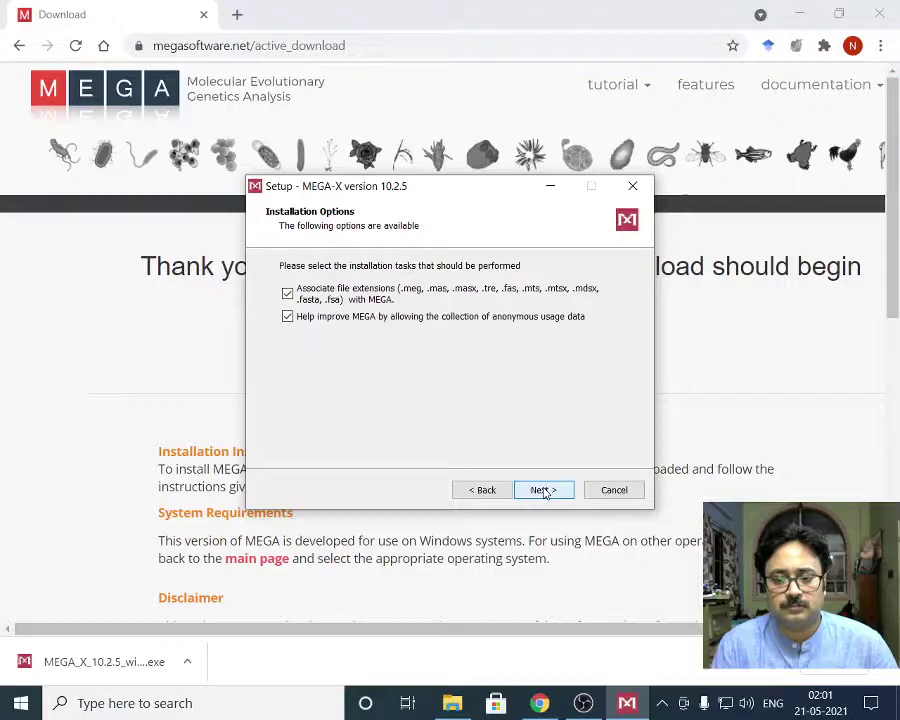
Leave file extension associations with MEGA enabled and install MEGA-X.
{"action": "left_click", "coordinate": [286, 293]}
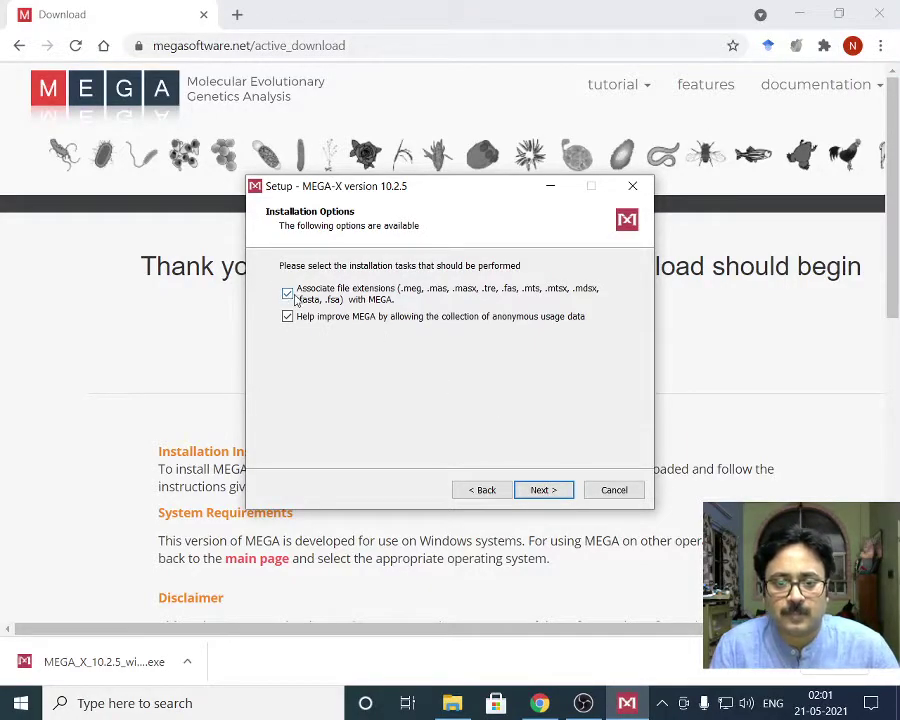
{"action": "left_click", "coordinate": [292, 287]}
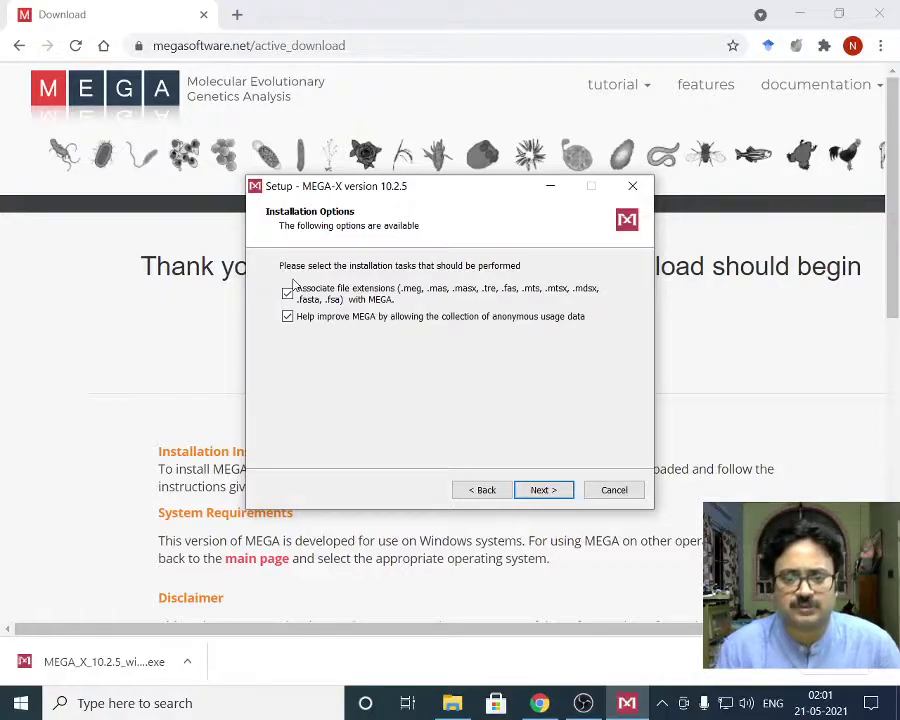
{"action": "left_click", "coordinate": [290, 291]}
{"action": "left_click", "coordinate": [290, 300]}
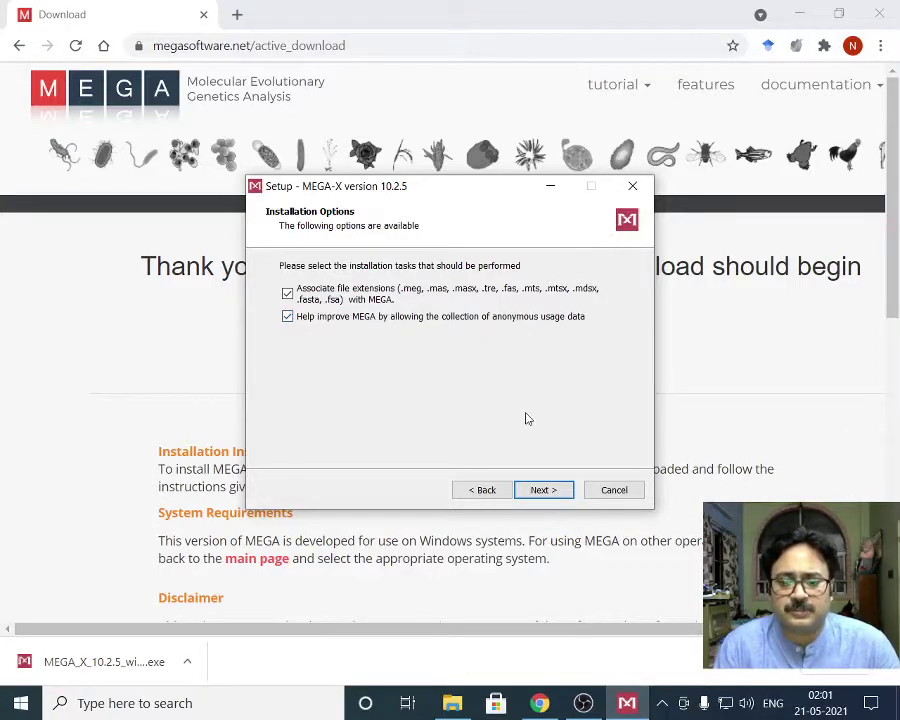
{"action": "left_click", "coordinate": [546, 494]}
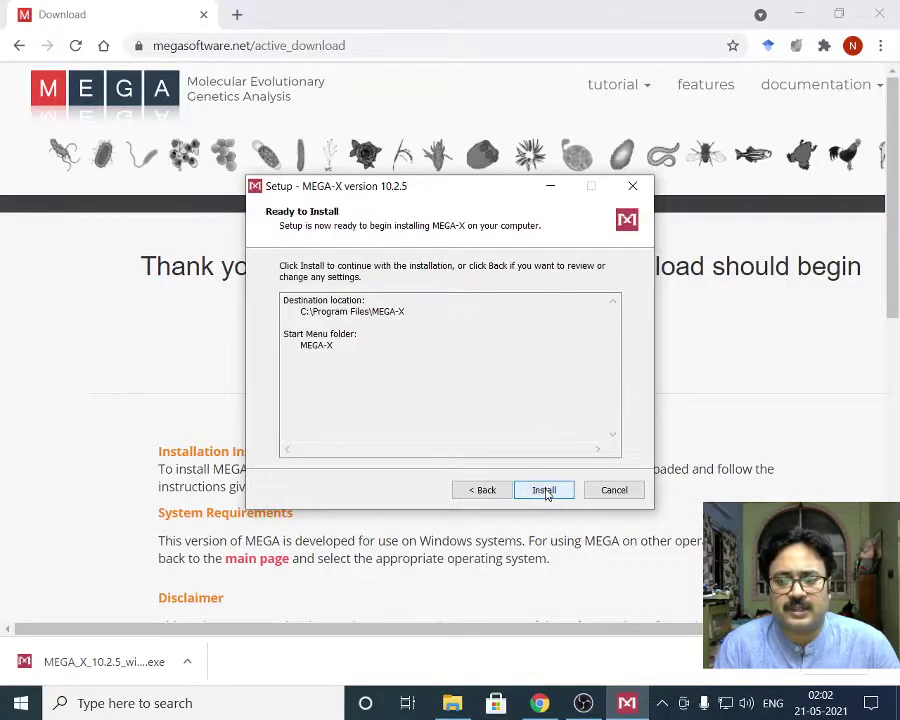
{"action": "left_click", "coordinate": [544, 491]}
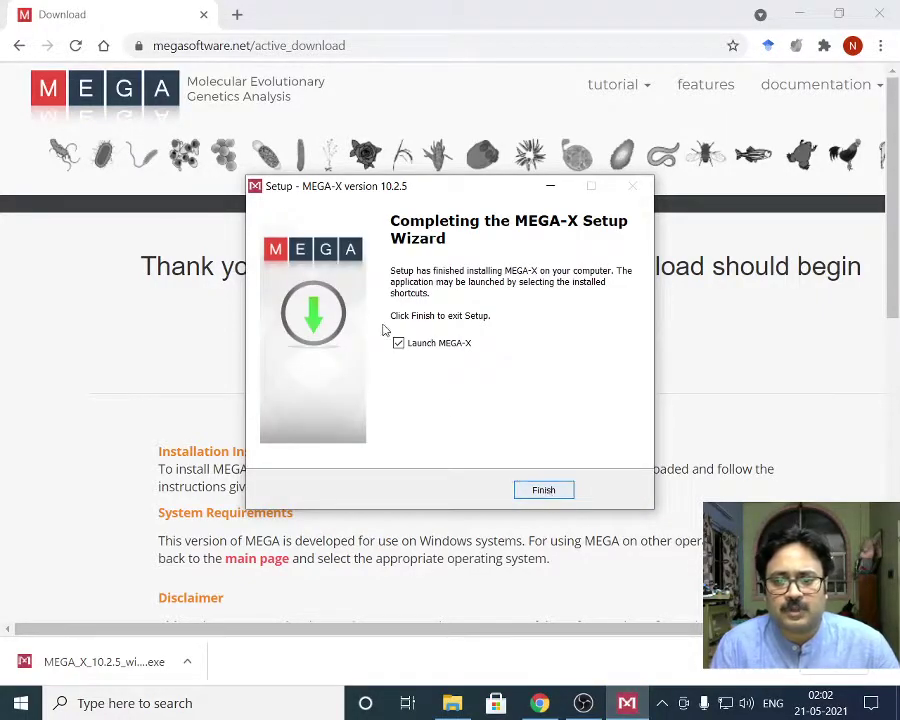
Finish setup with Launch MEGA-X checked and maximize the MEGA X main window.
{"action": "left_click", "coordinate": [554, 489]}
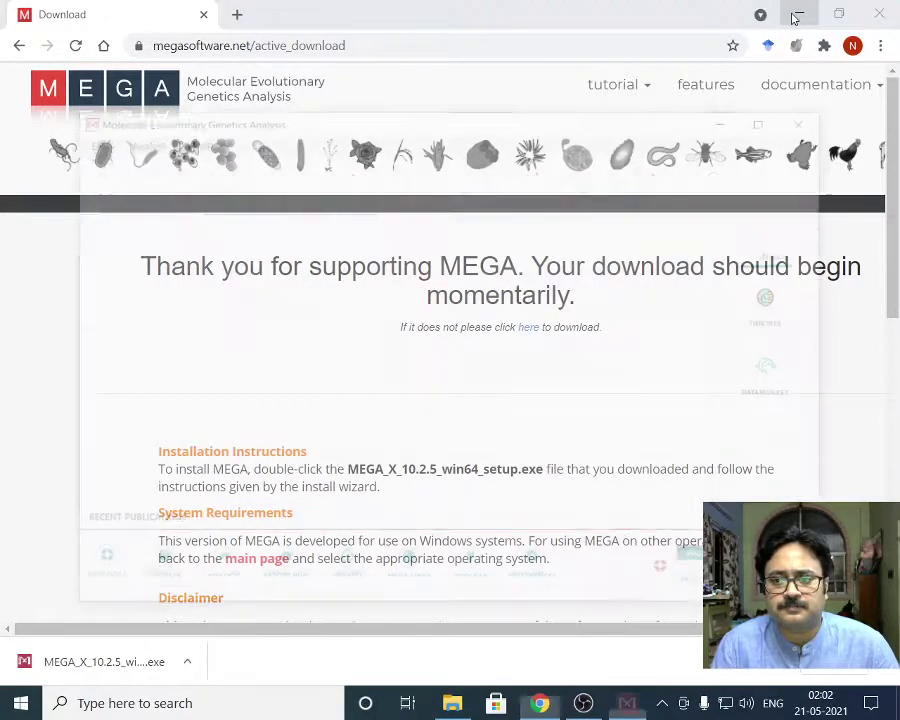
{"action": "left_click", "coordinate": [769, 115]}
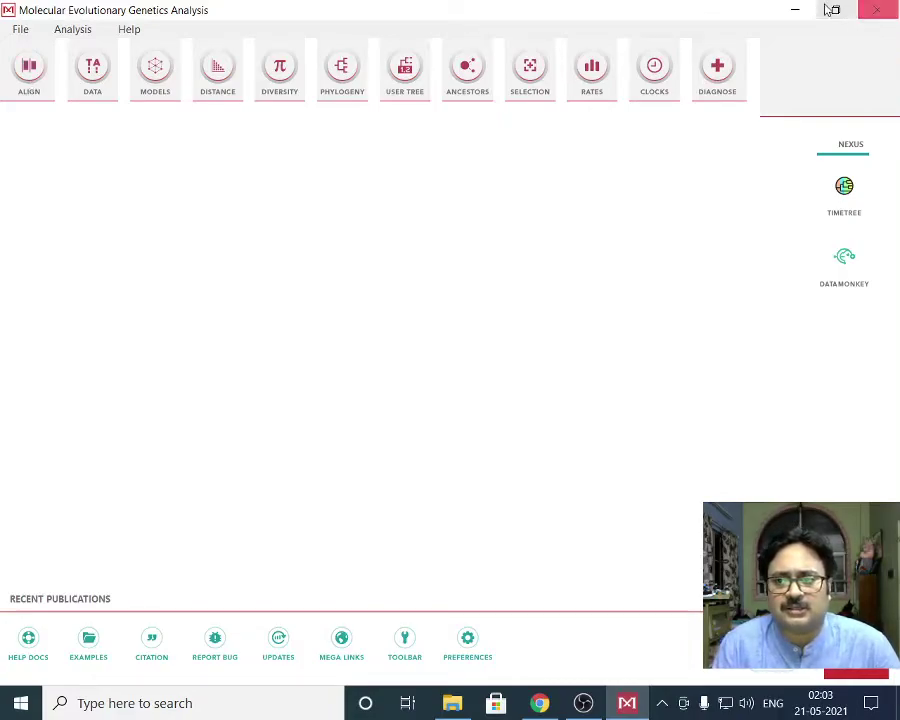
Close MEGA X, minimize Chrome, and launch MEGA 7 (7.0.26) from its desktop shortcut.
{"action": "left_click", "coordinate": [880, 11]}
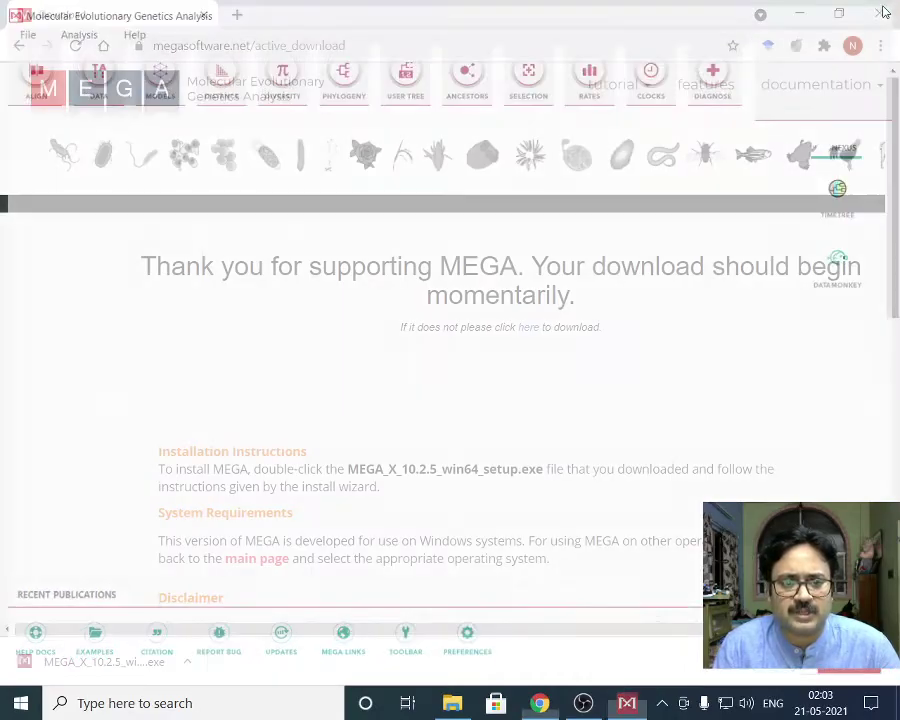
{"action": "left_click", "coordinate": [797, 14]}
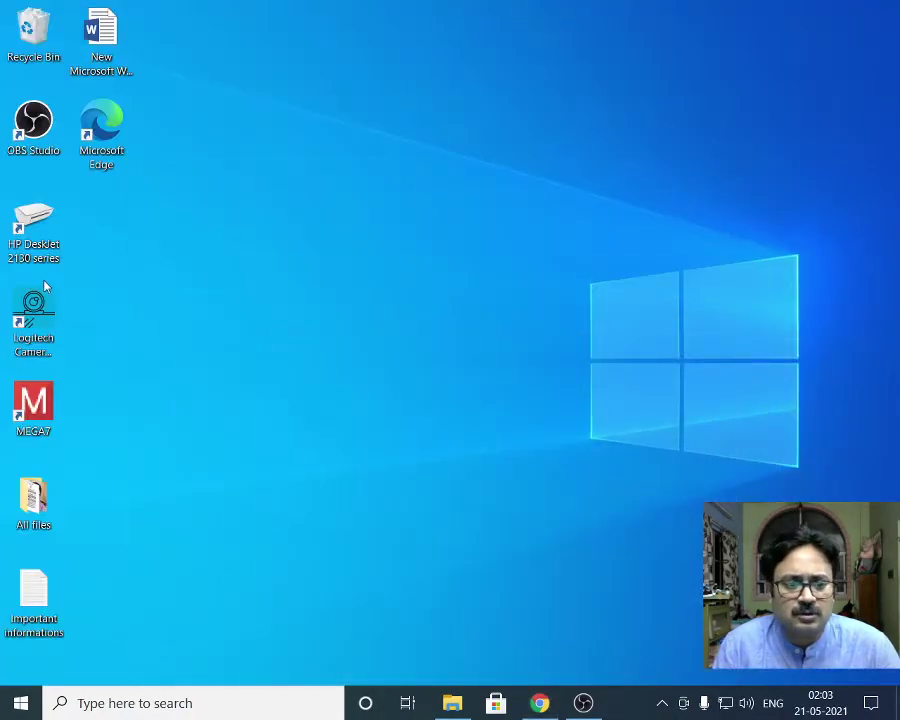
{"action": "left_click", "coordinate": [30, 413]}
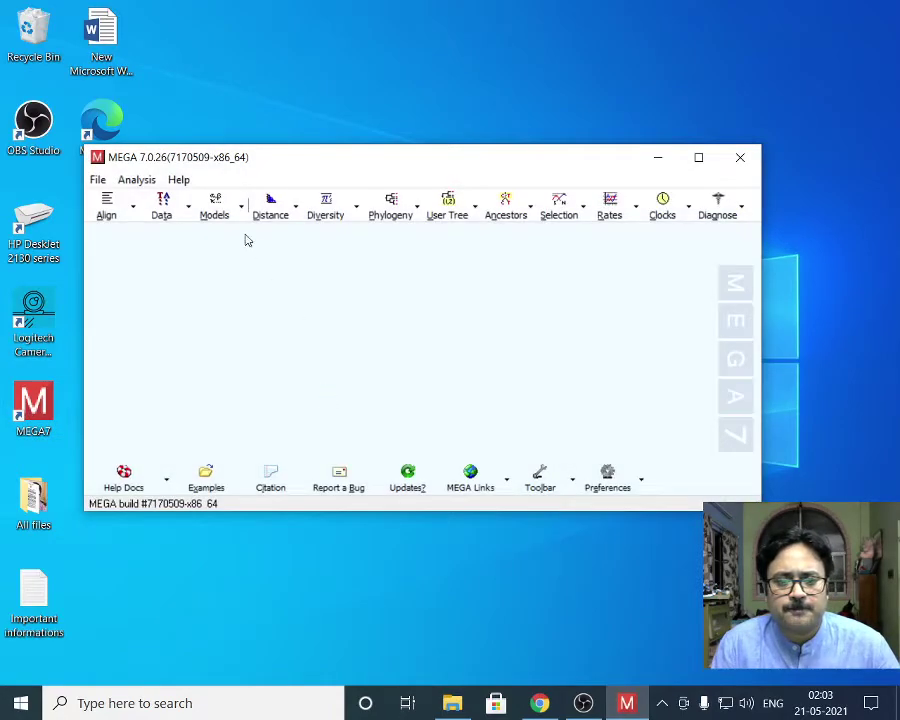